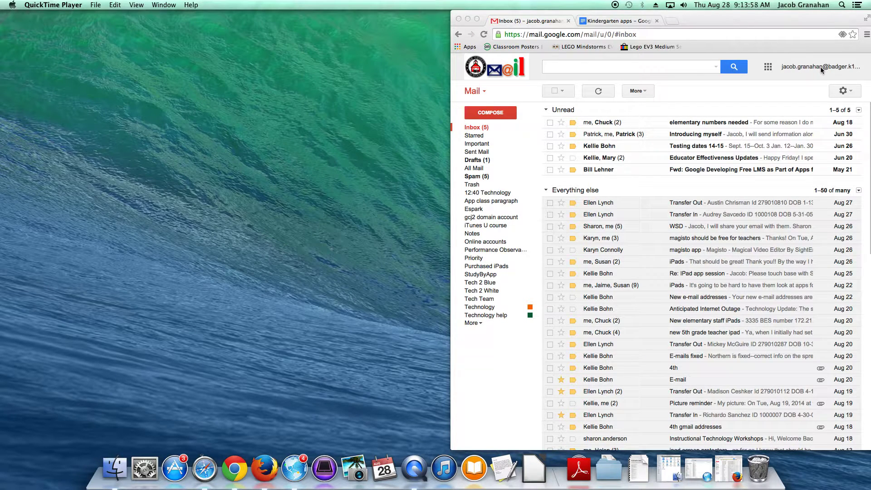
Open the school account's My Drive from the Google apps grid in a new tab.
left_click(768, 67)
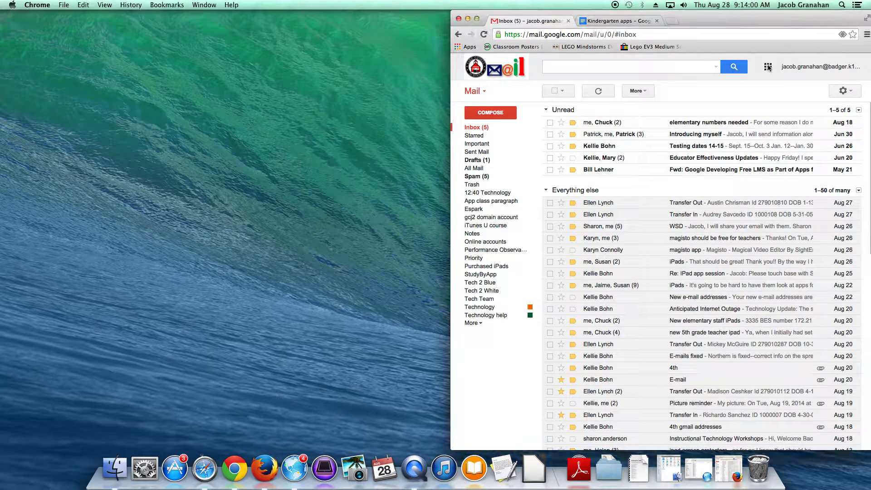
left_click(768, 67)
left_click(756, 157)
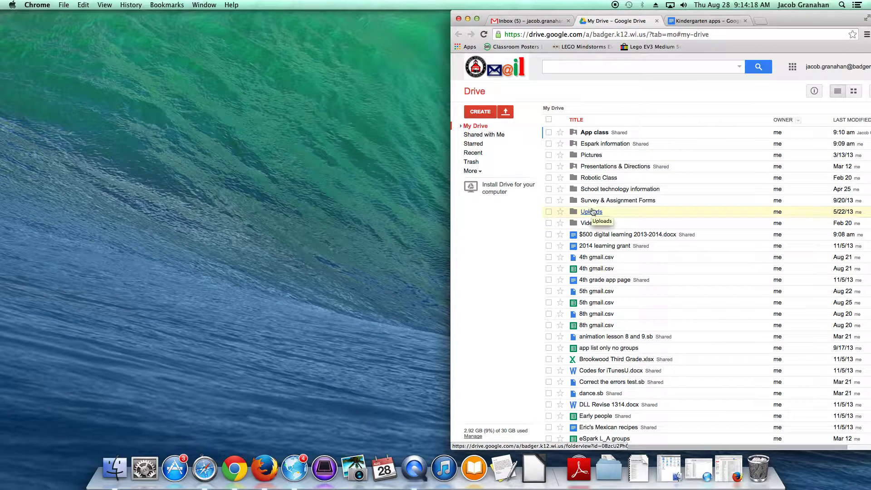
Select every item in My Drive and scroll the list to check which rows are ticked.
left_click(548, 118)
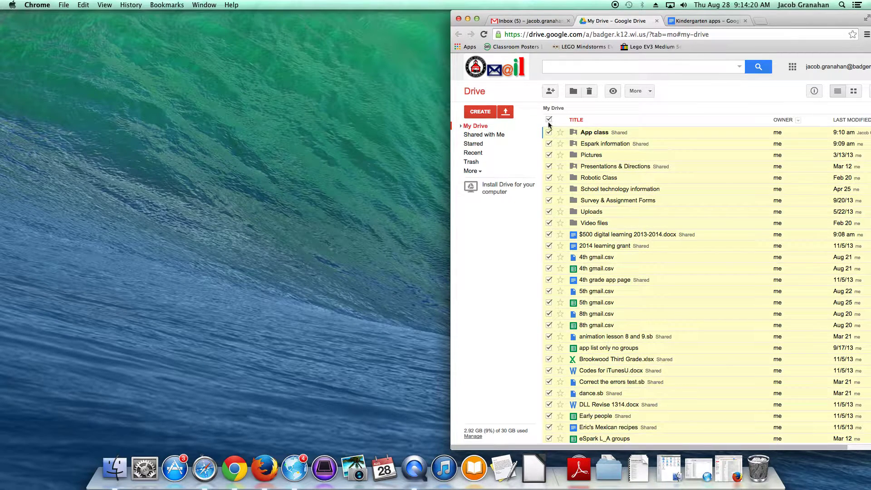
scroll(657, 190, "down", 5)
scroll(653, 191, "down", 15)
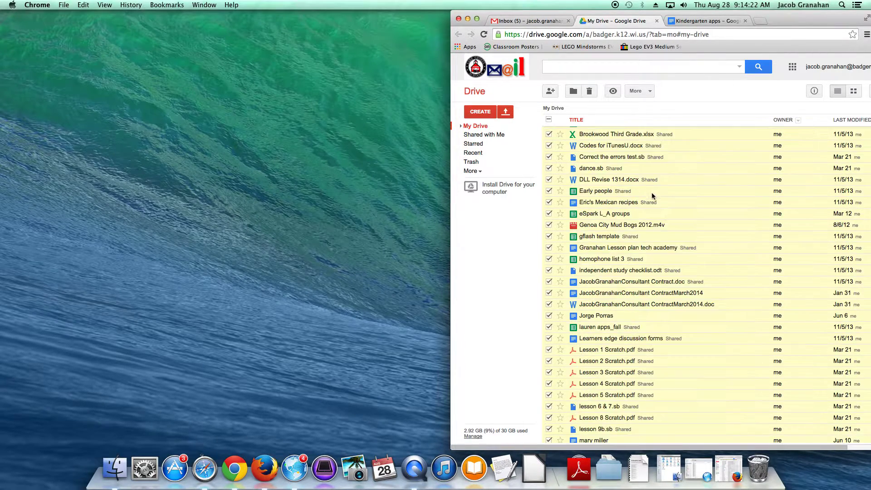
scroll(650, 194, "up", 8)
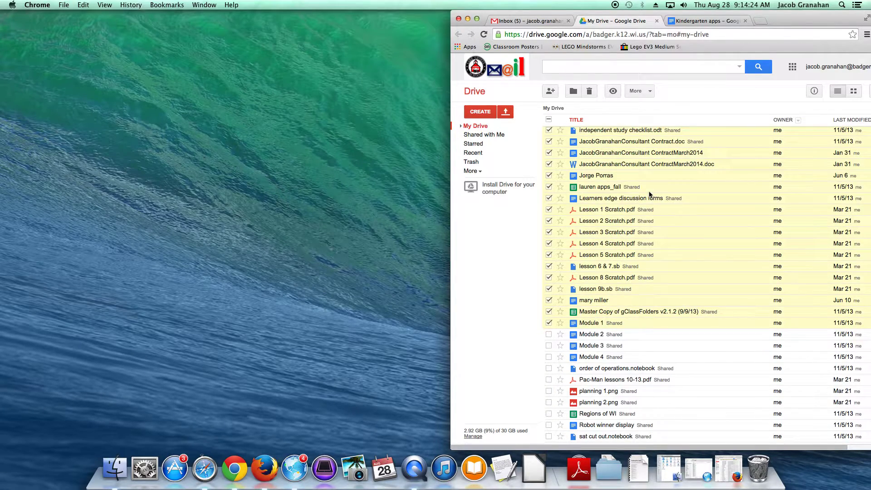
scroll(633, 273, "up", 10)
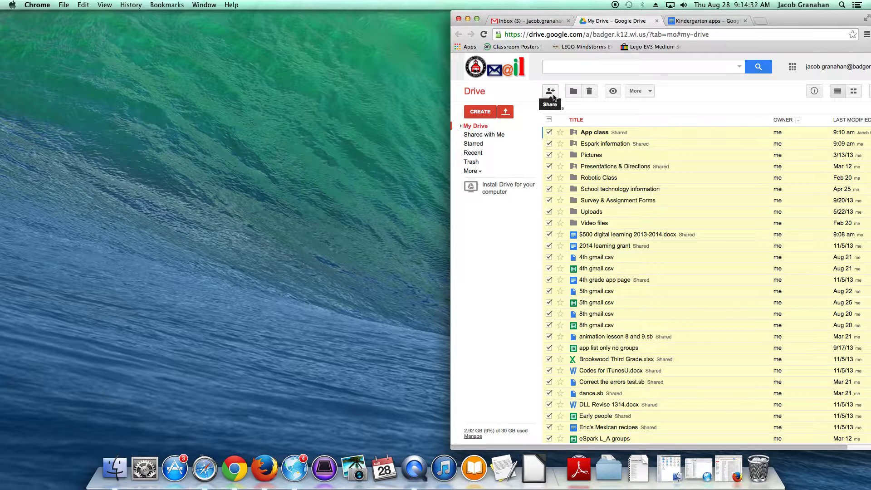
scroll(592, 267, "down", 20)
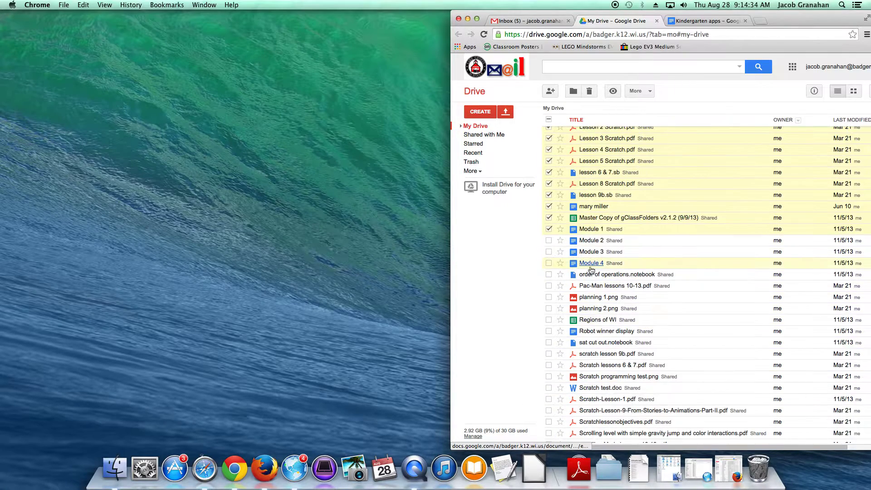
scroll(575, 314, "up", 5)
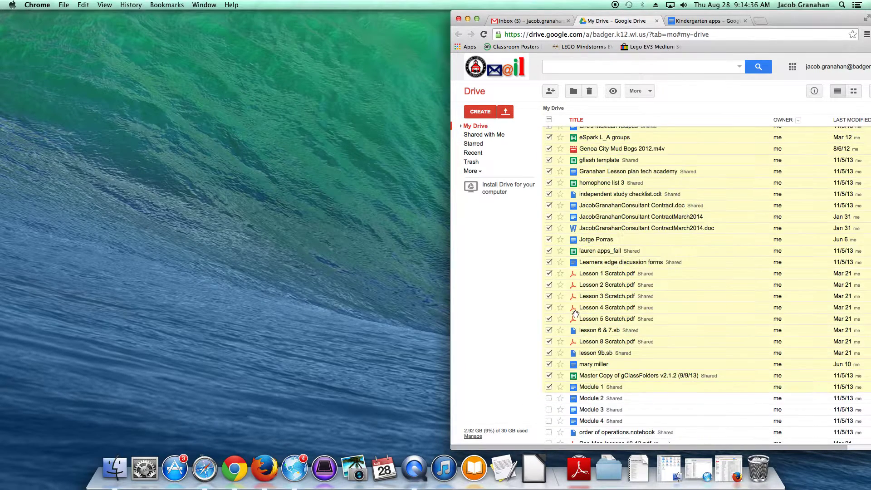
scroll(575, 313, "up", 10)
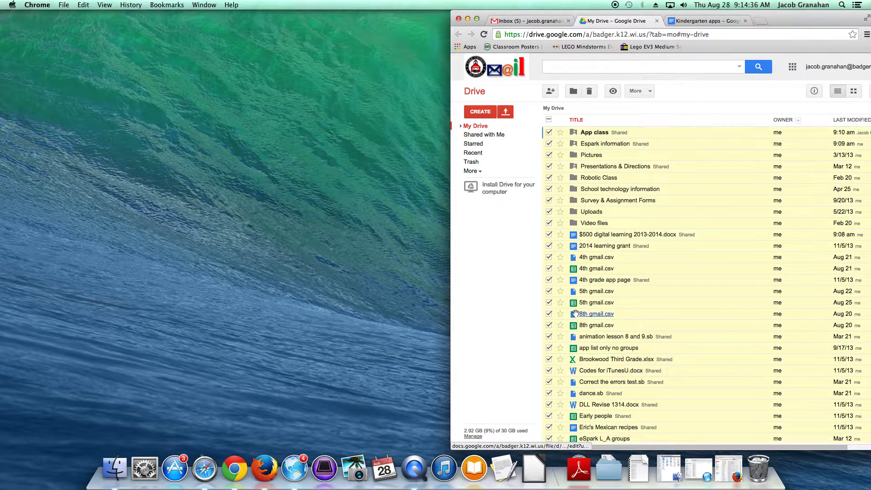
Invite the second school account's e-mail address to the 50 selected items with Can edit, and send.
left_click(550, 92)
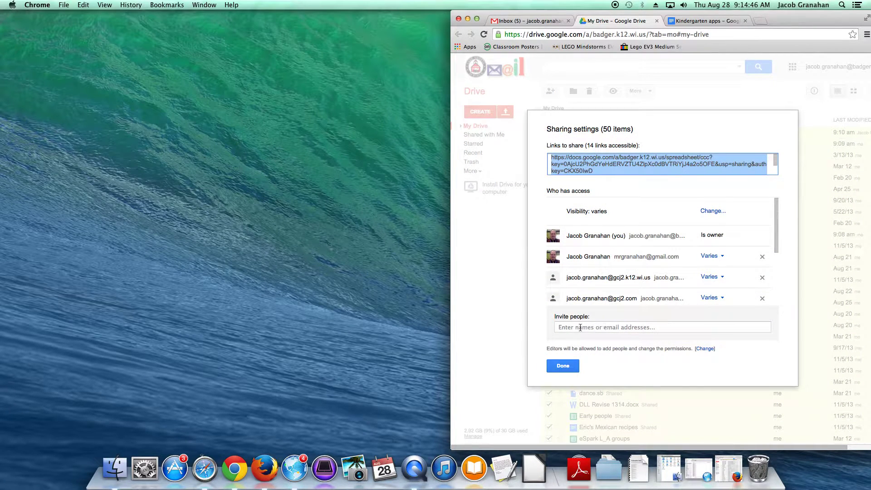
left_click(579, 328)
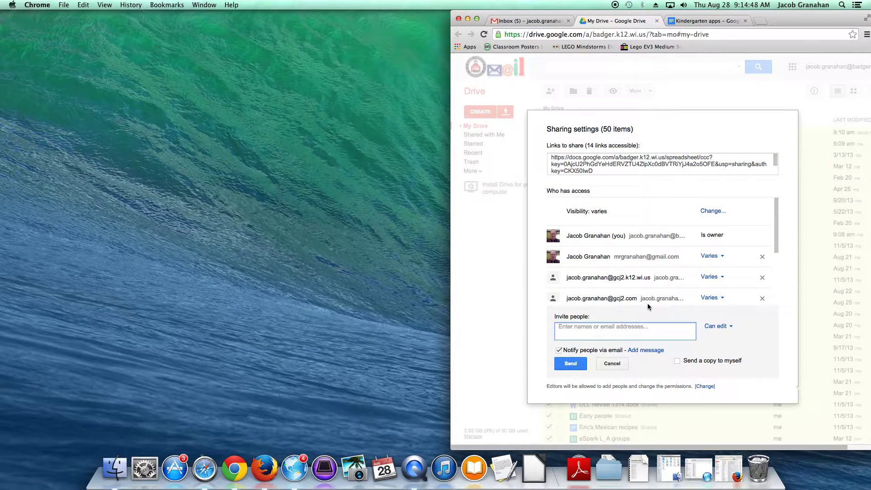
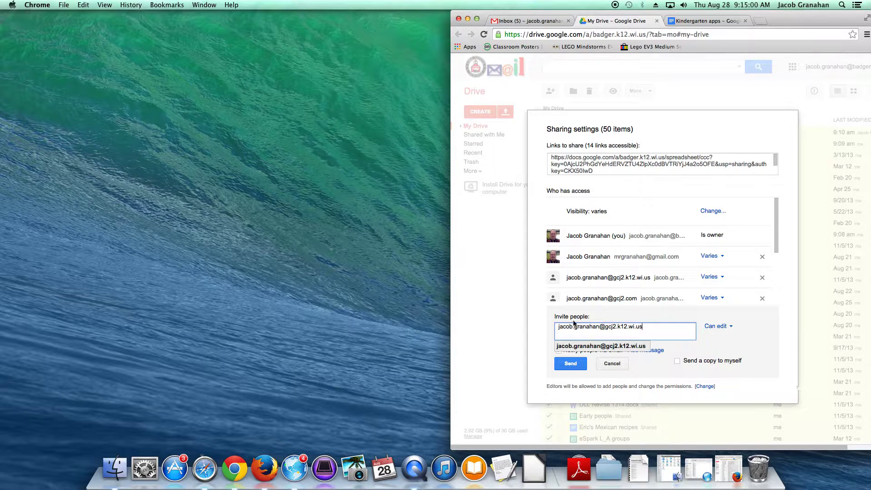
left_click(525, 318)
left_click(727, 329)
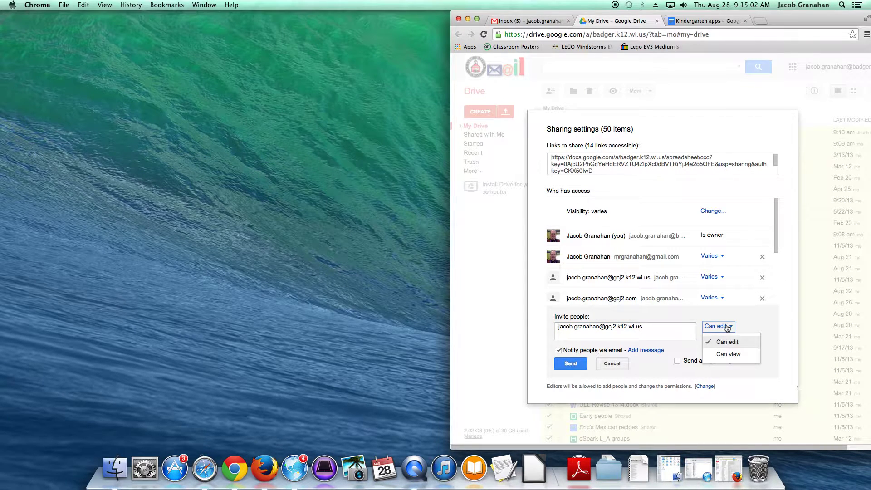
left_click(754, 323)
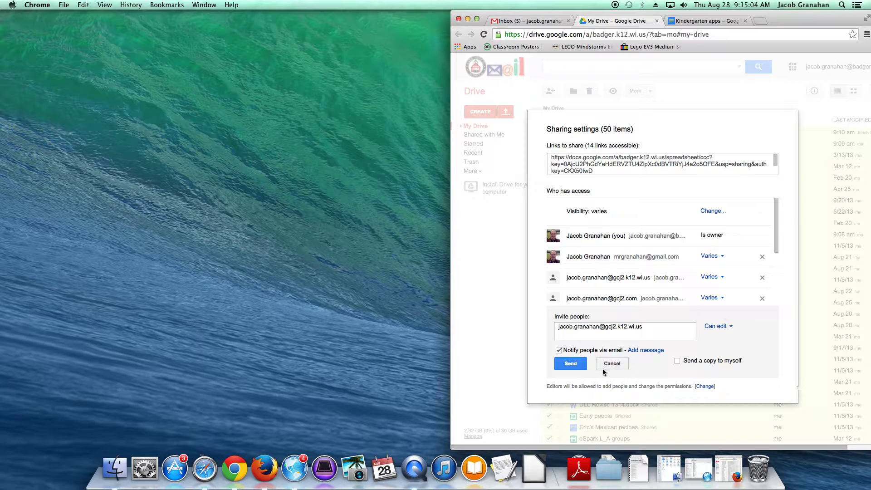
left_click(582, 365)
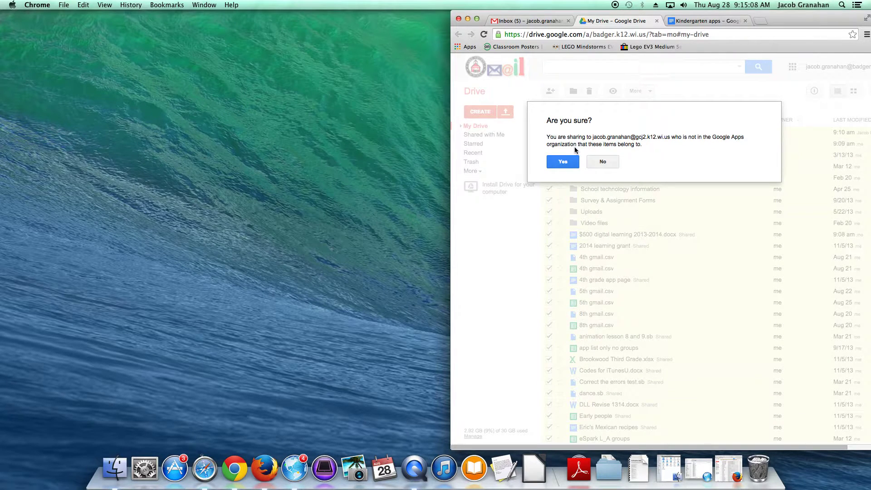
Confirm sharing outside the organisation and keep the new account's permission at Can edit.
left_click(558, 162)
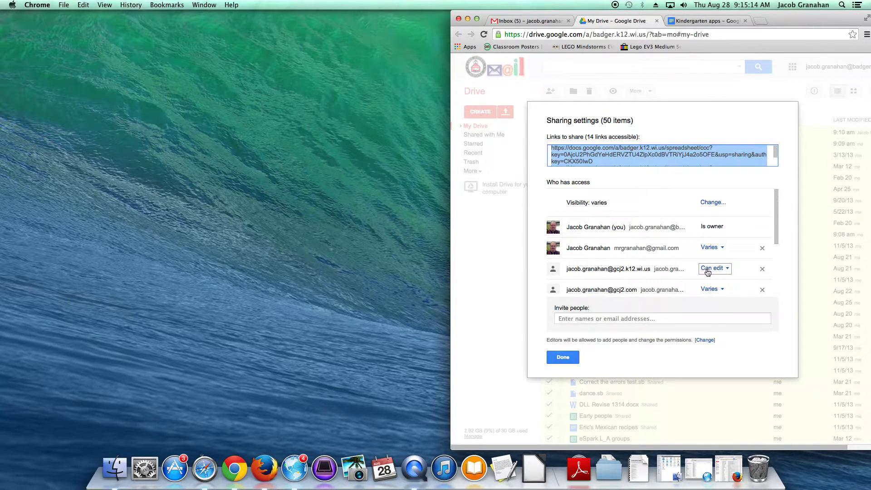
left_click(719, 270)
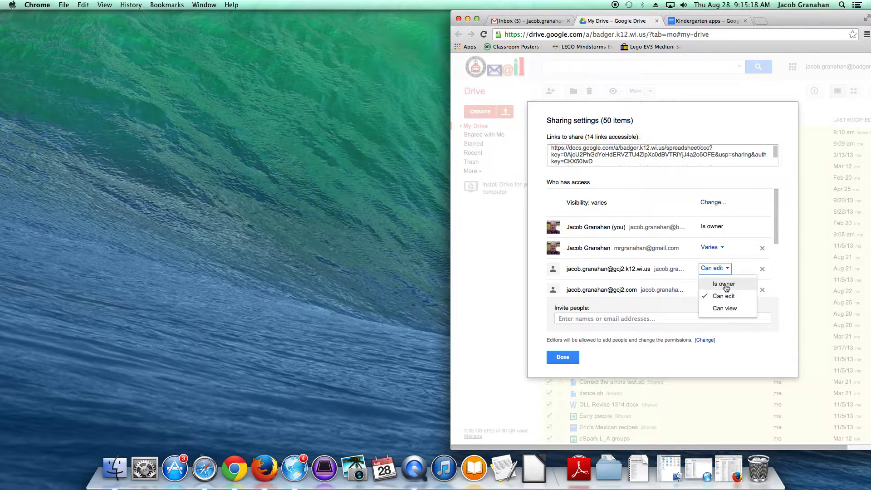
left_click(494, 263)
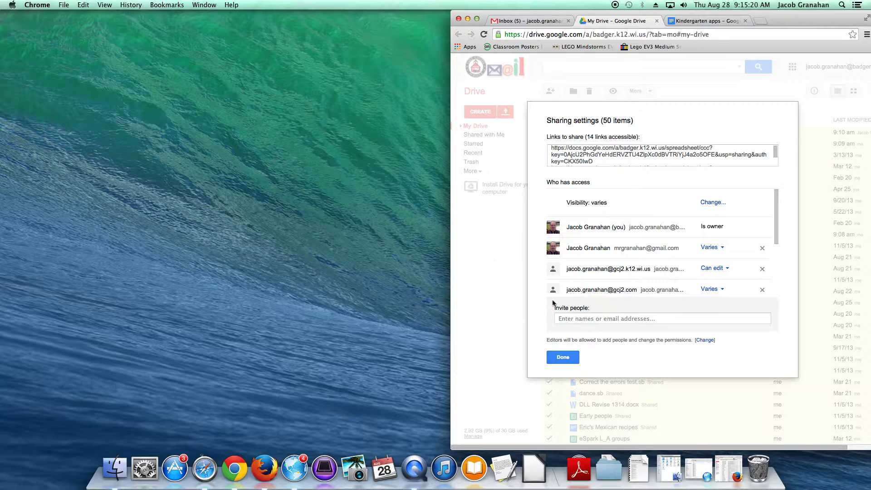
Close sharing settings, scroll the ticked files, and restore the second account's Firefox window.
left_click(562, 358)
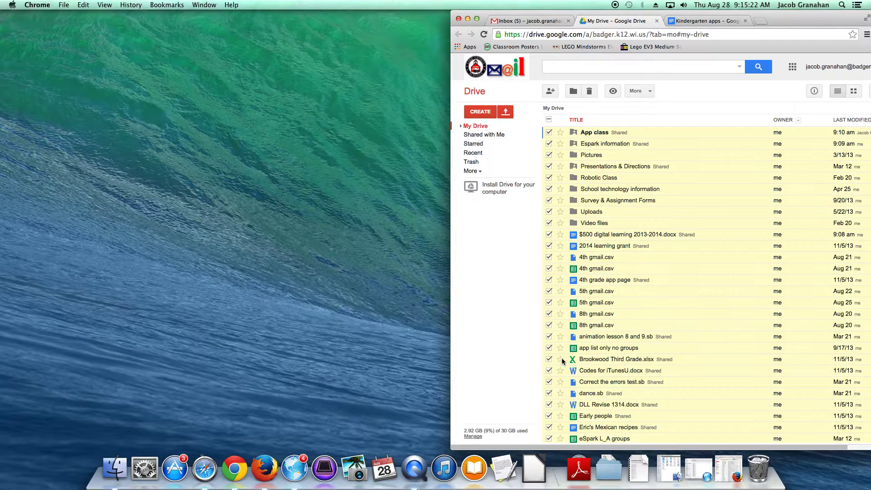
scroll(564, 335, "down", 8)
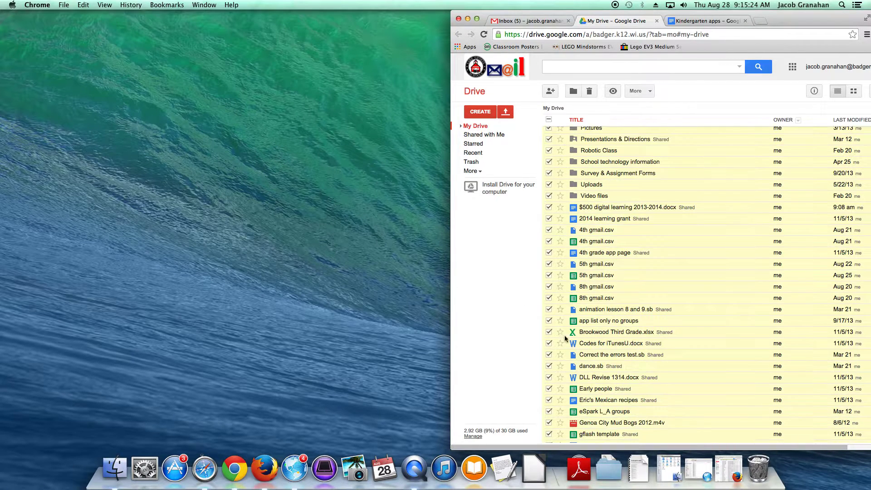
scroll(566, 338, "down", 9)
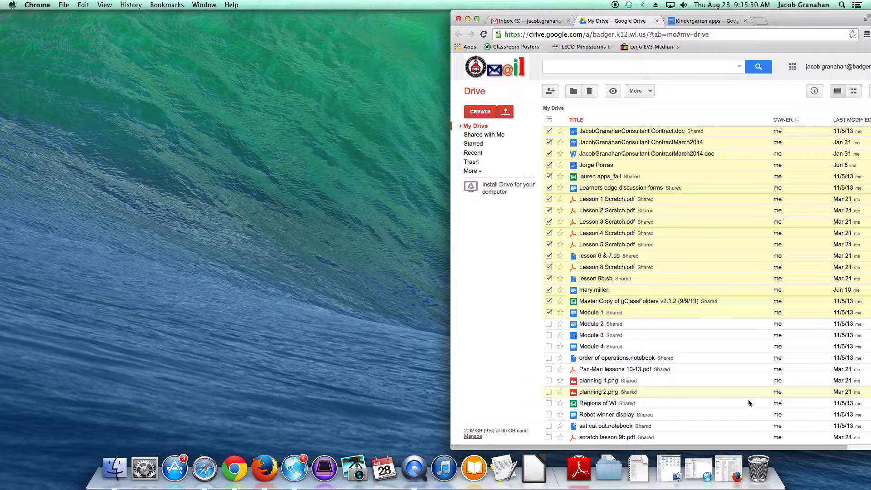
left_click(727, 469)
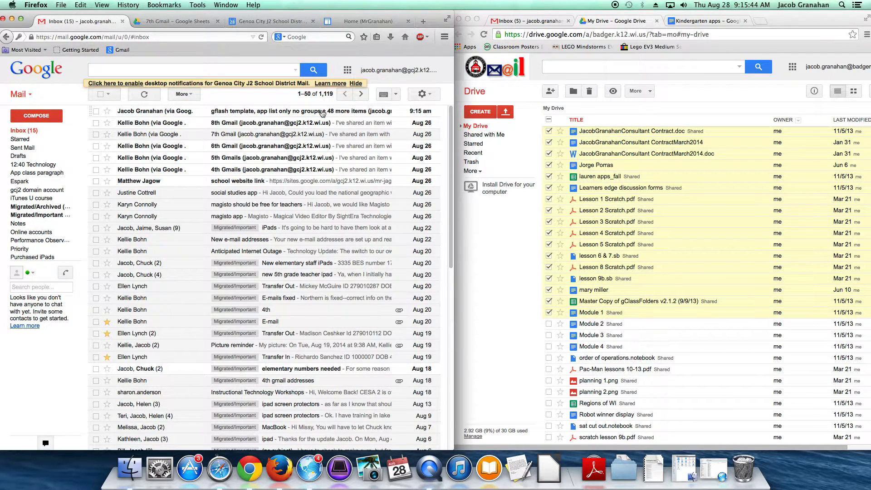
Open the second account's Google Drive from Gmail's apps grid and minimize the Chrome window.
left_click(347, 69)
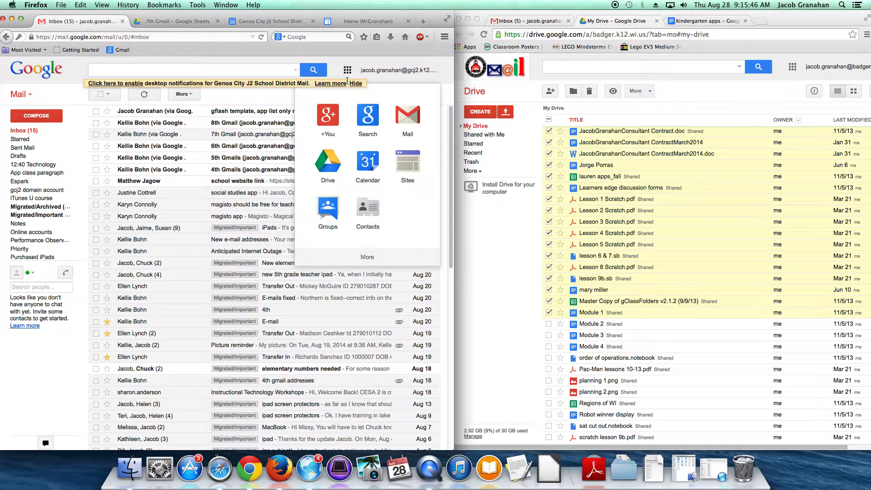
left_click(333, 163)
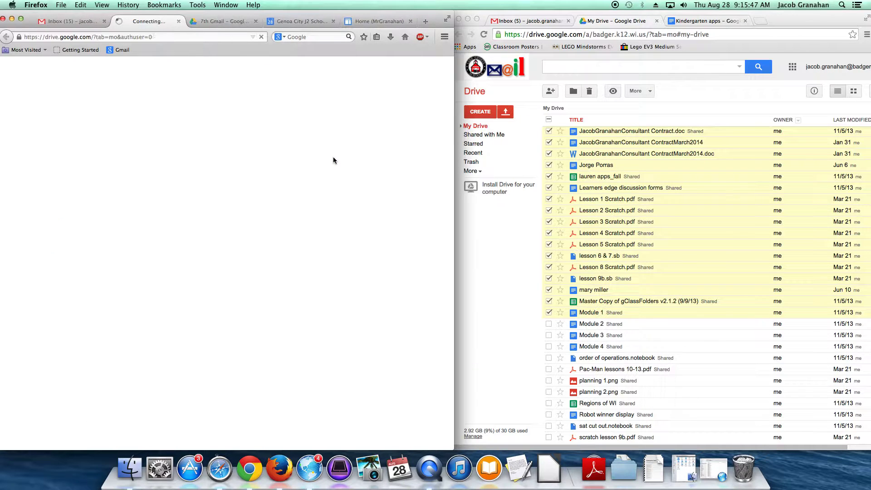
left_click(468, 19)
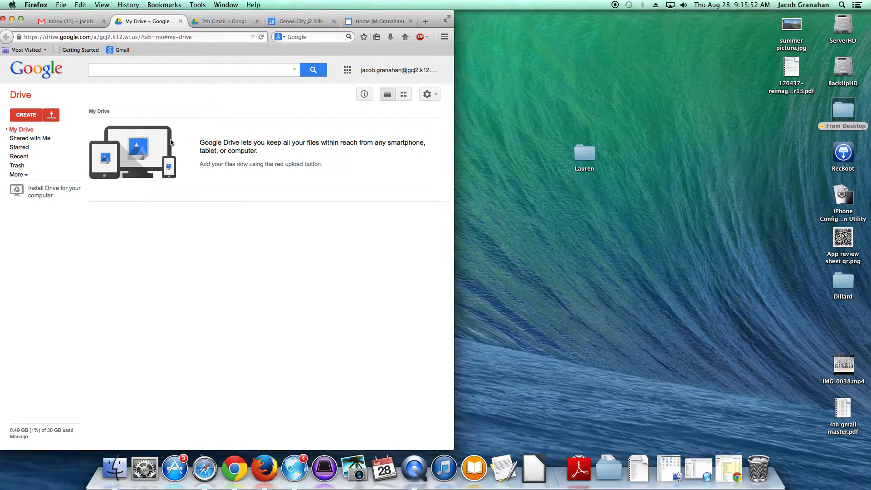
Go to Shared with Me and open the Presentations & Directions folder.
left_click(24, 139)
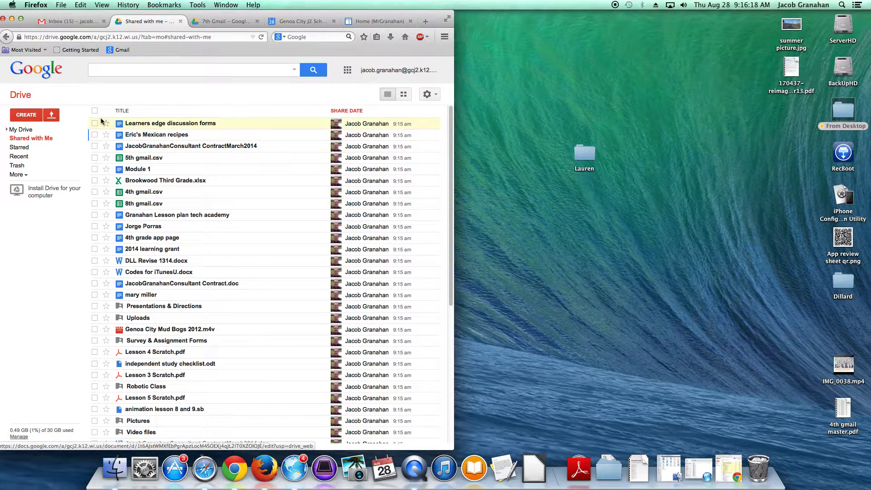
left_click(136, 307)
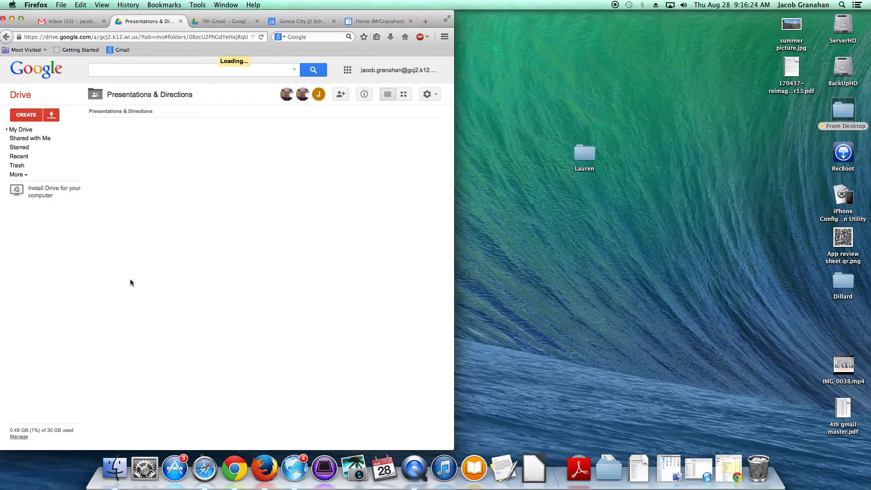
Tick all files in Presentations & Directions, then open and dismiss the More actions menu.
scroll(122, 310, "down", 1)
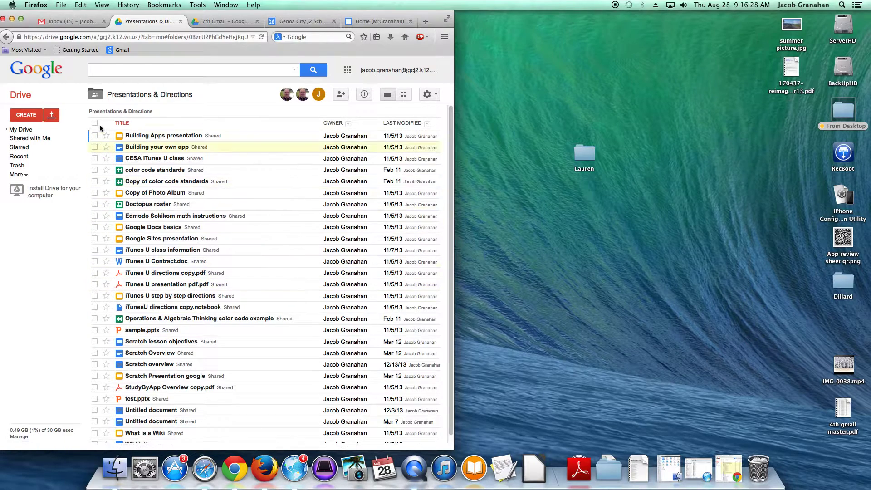
left_click(95, 123)
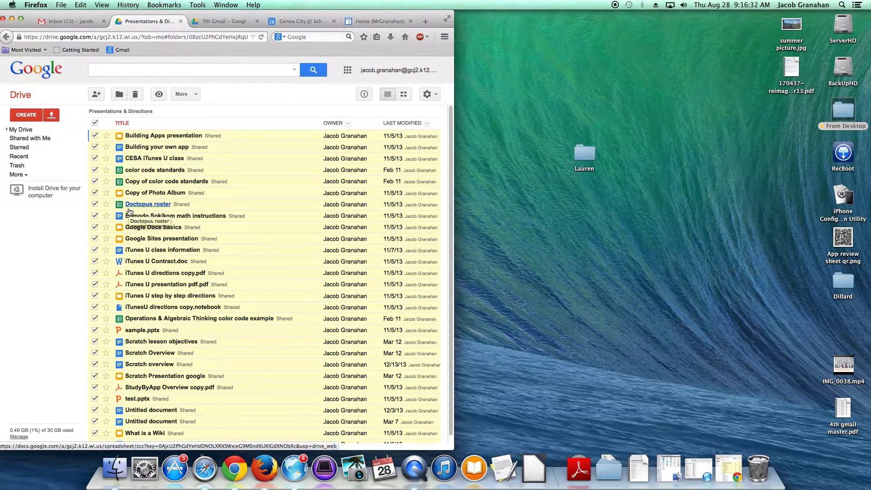
left_click(192, 94)
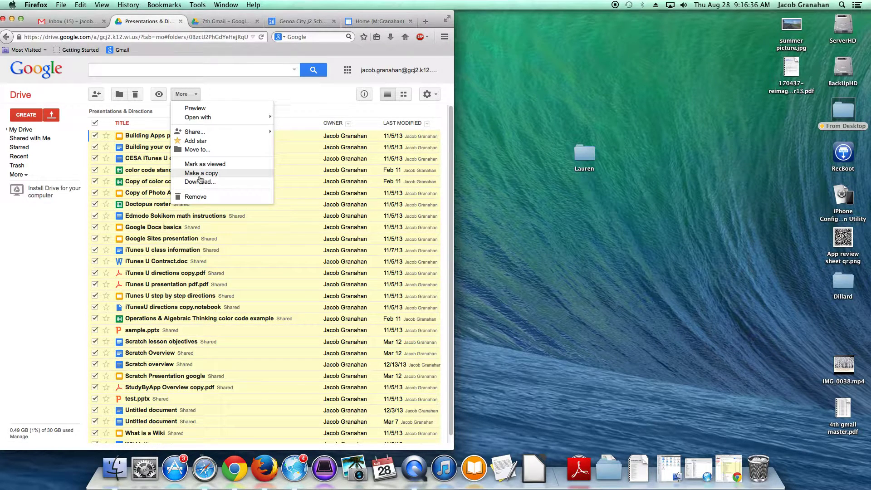
left_click(227, 92)
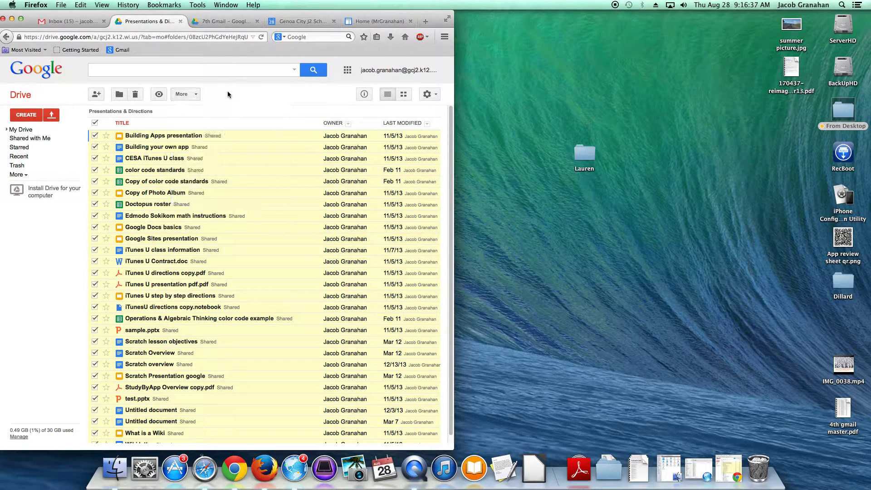
Back in Shared with Me, select all items, check More for a copy action, then clear the selection.
left_click(23, 139)
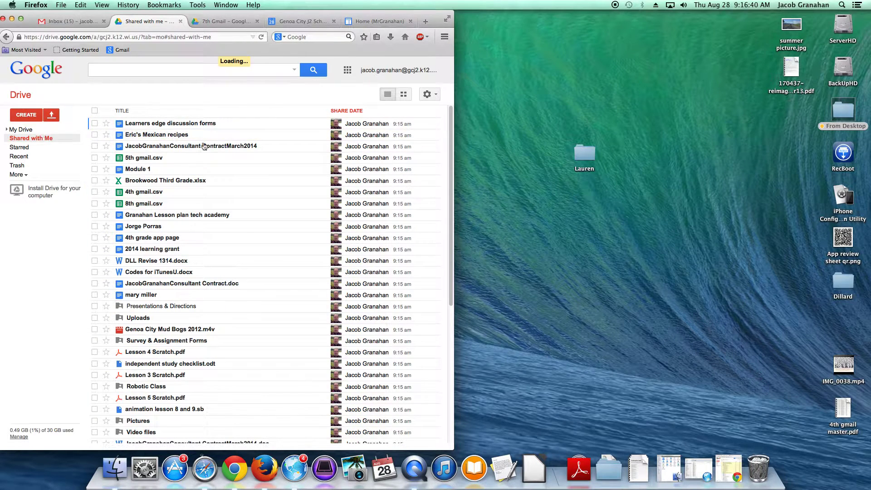
left_click(94, 111)
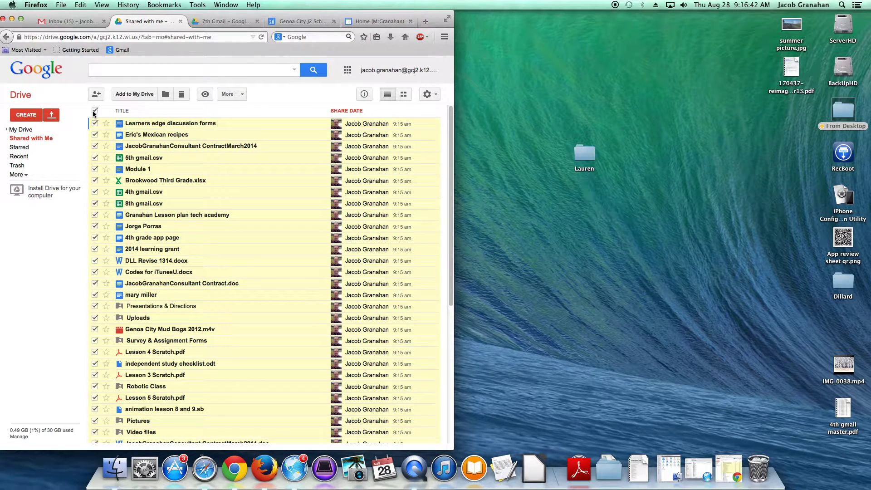
left_click(238, 94)
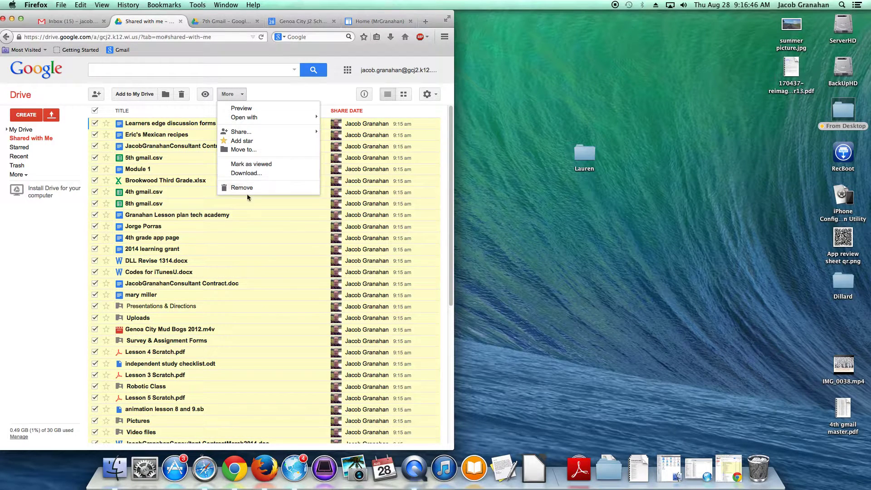
left_click(259, 94)
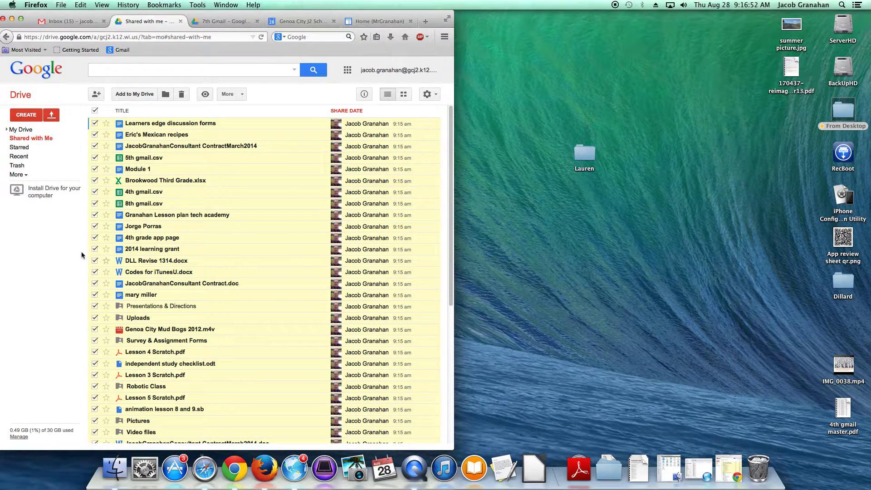
left_click(95, 111)
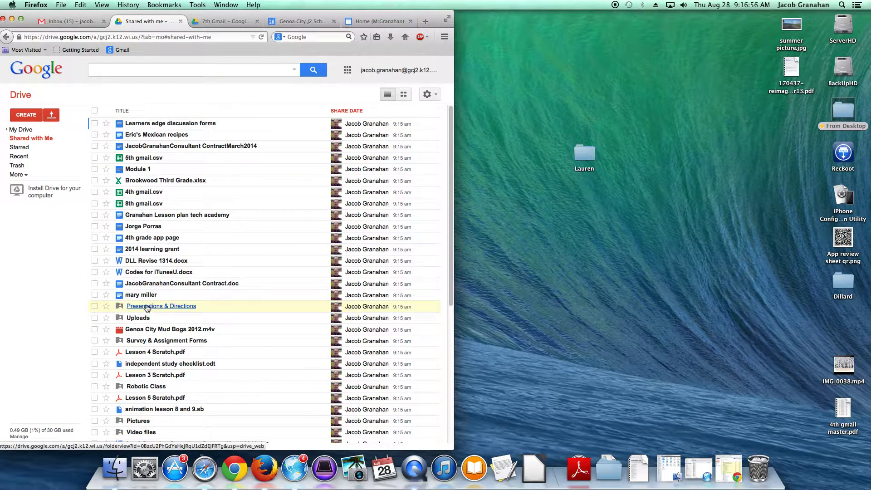
Sort by Title, open Robotic Class, select its 16 files, and choose More > Make a copy.
left_click(149, 113)
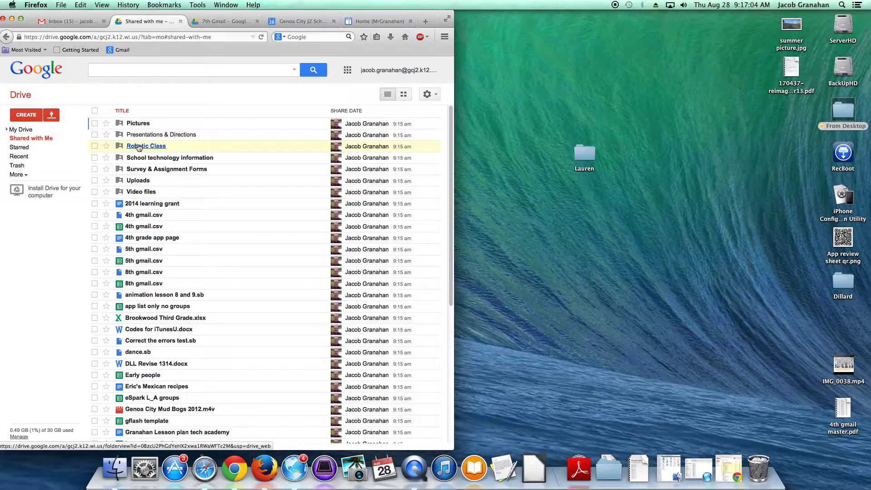
left_click(138, 146)
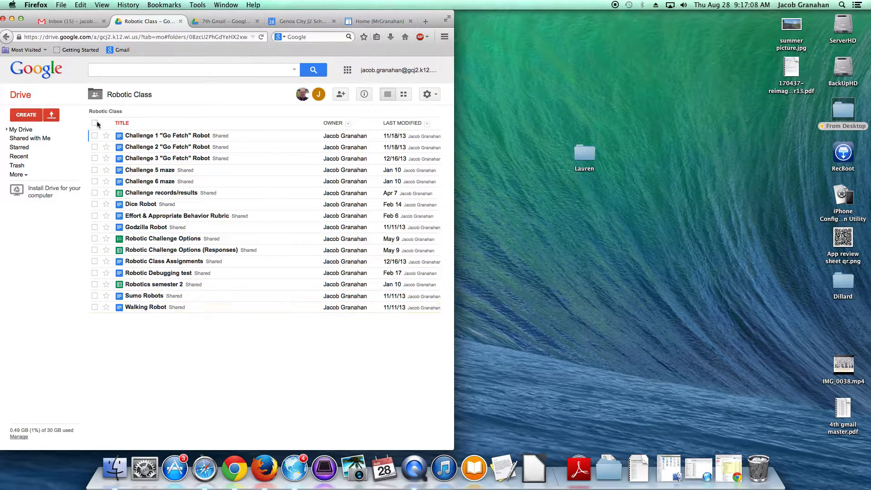
left_click(94, 122)
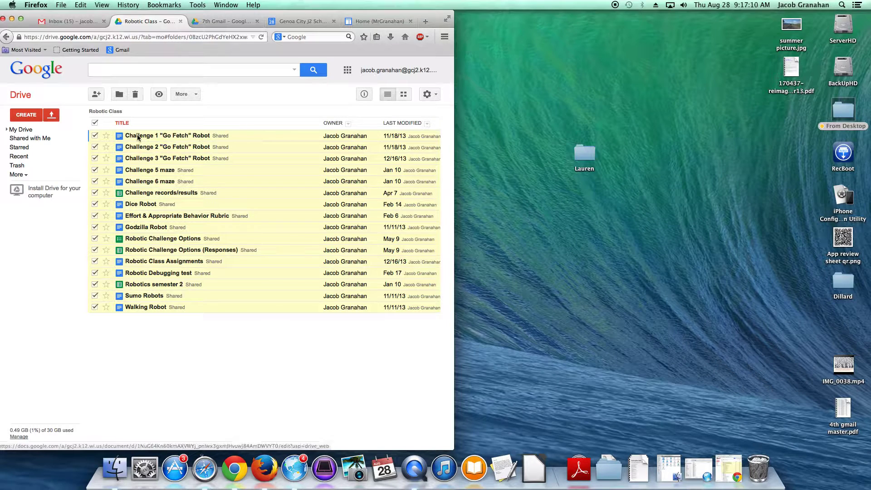
left_click(184, 94)
left_click(215, 176)
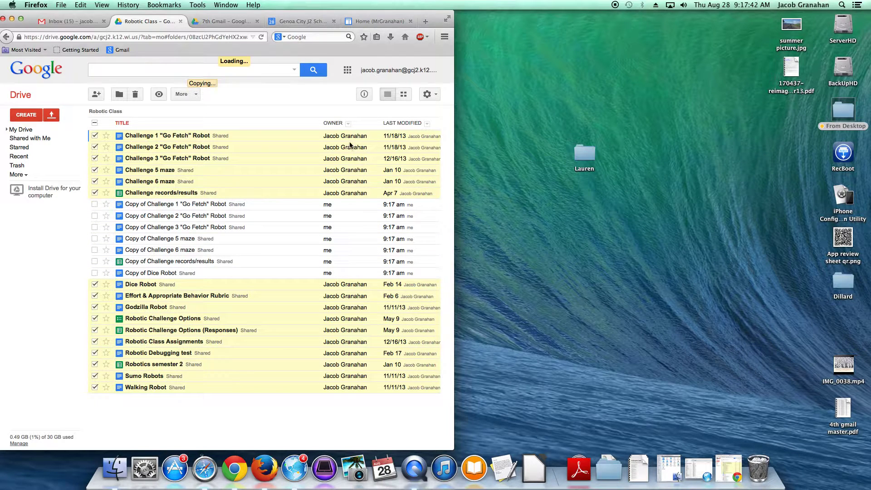
Wait until all 16 Robotic Class copies exist, ending with 'Copy of Walking Robot'.
mouse_move(347, 132)
mouse_move(337, 189)
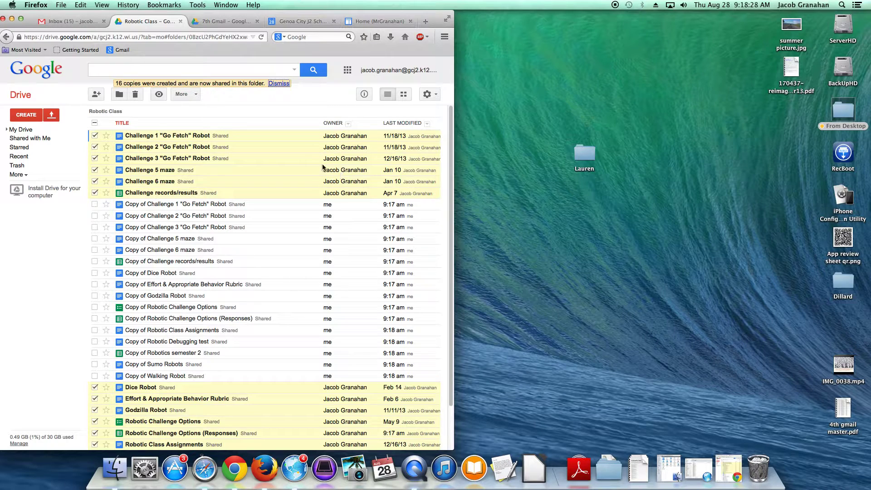
mouse_move(336, 162)
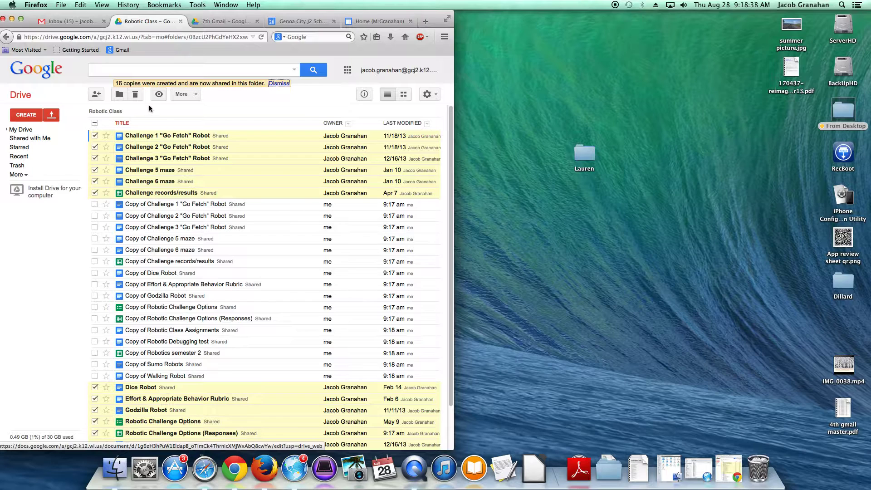
Remove the original shared Robotic Class files, keeping the 16 copies.
left_click(135, 95)
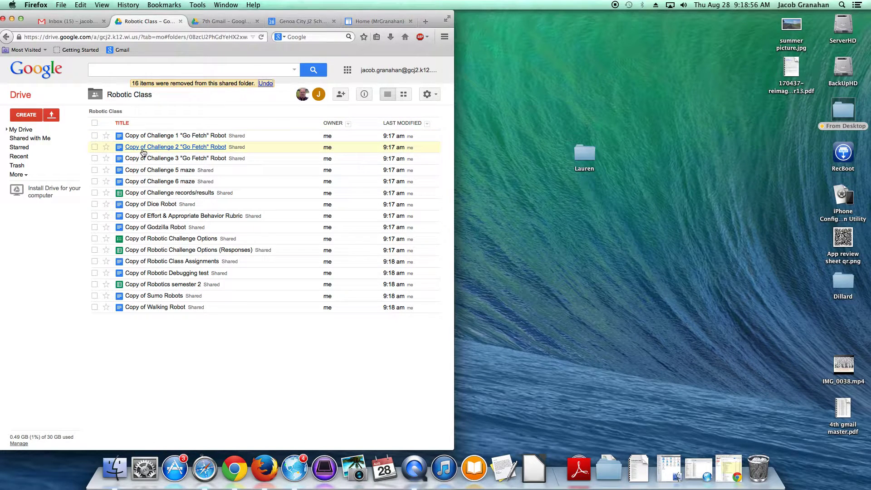
Return to the Shared with me list, sorted by title.
left_click(23, 137)
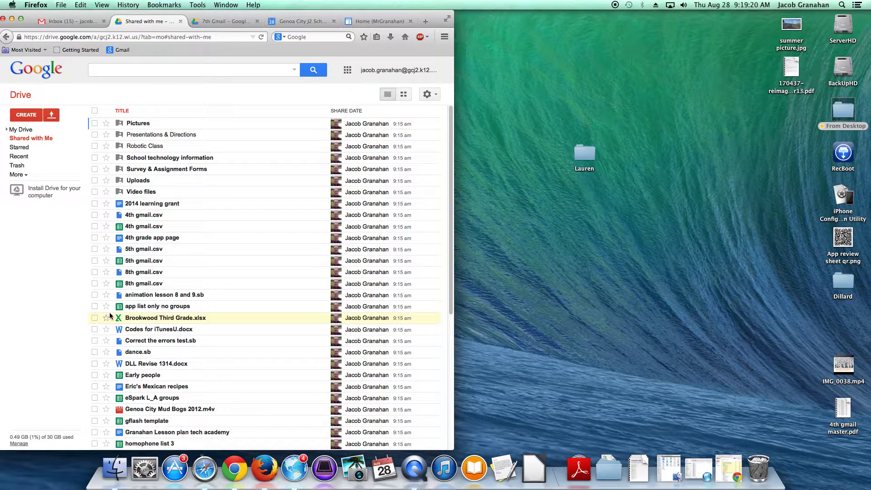
mouse_move(346, 220)
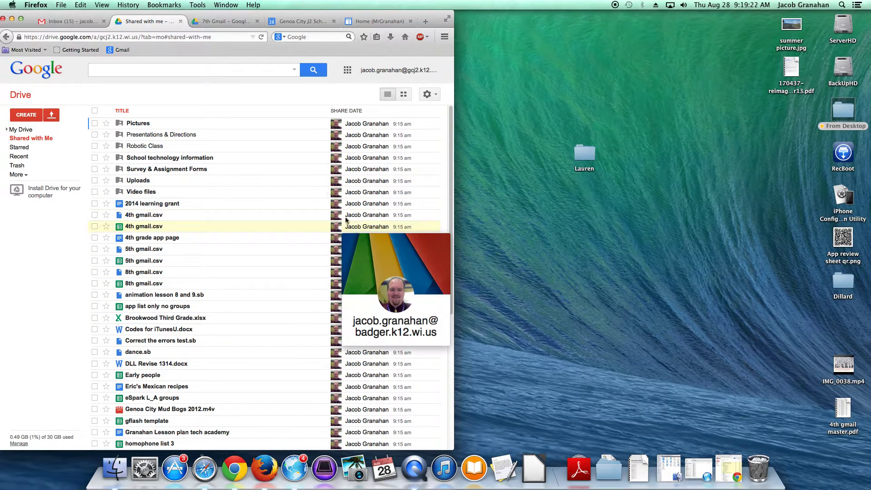
left_click(15, 130)
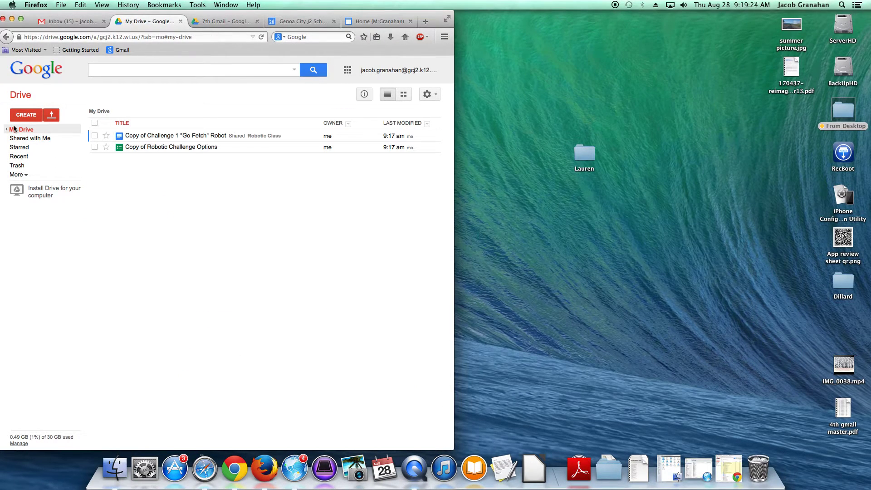
left_click(18, 139)
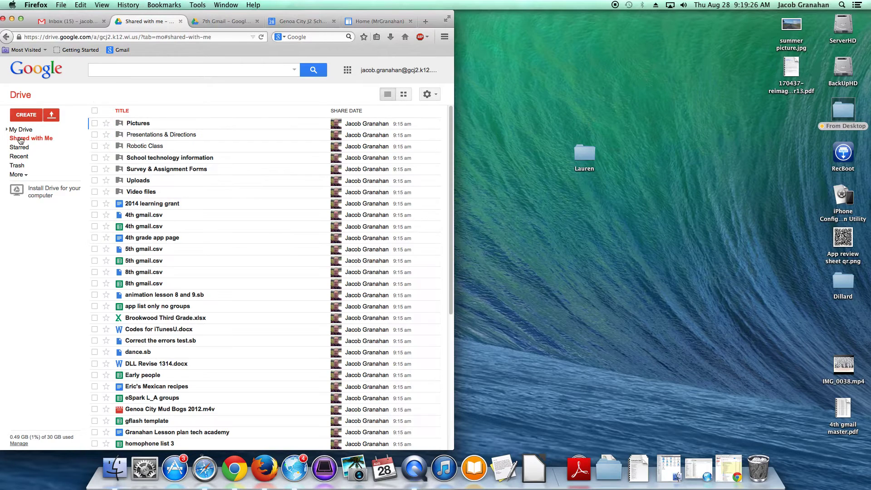
left_click(144, 146)
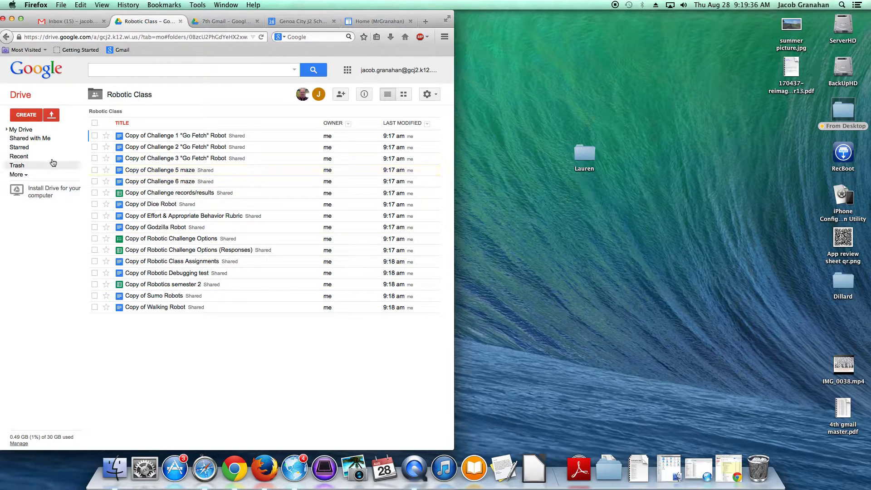
left_click(28, 139)
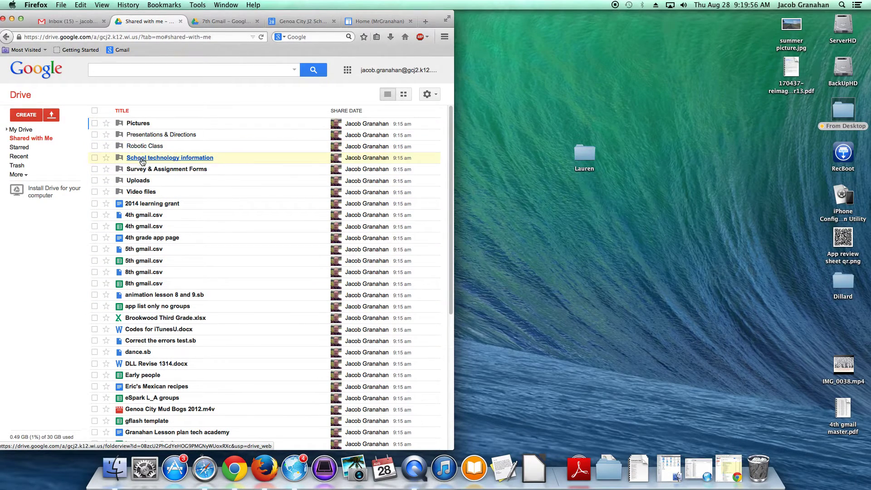
left_click(140, 145)
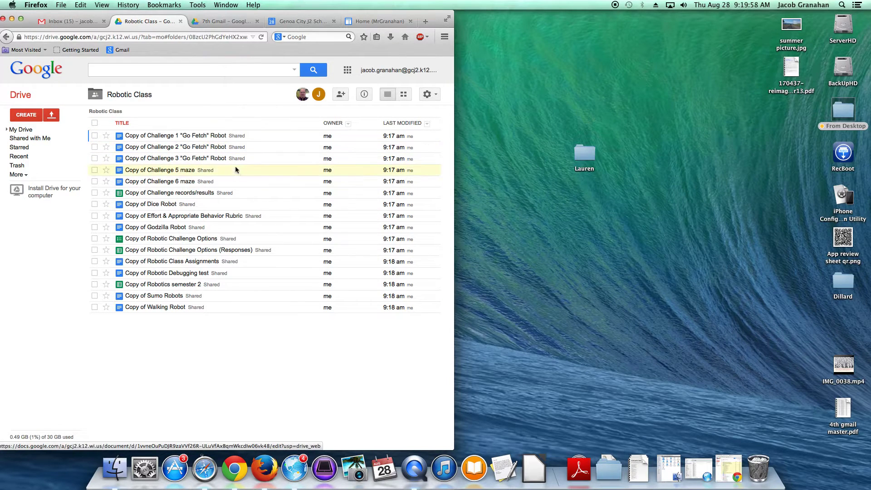
left_click(33, 141)
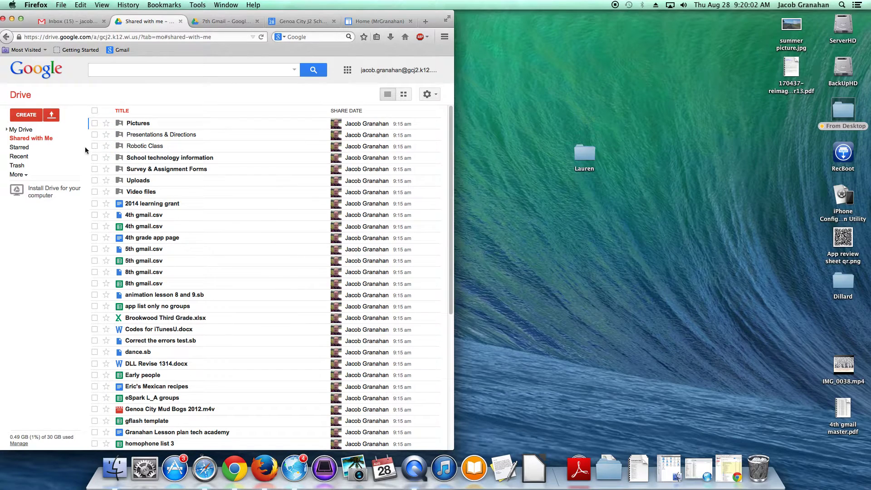
Copy the six files, 2014 learning grant through 5th gmail.csv, and view them in My Drive.
left_click(95, 204)
left_click(95, 215)
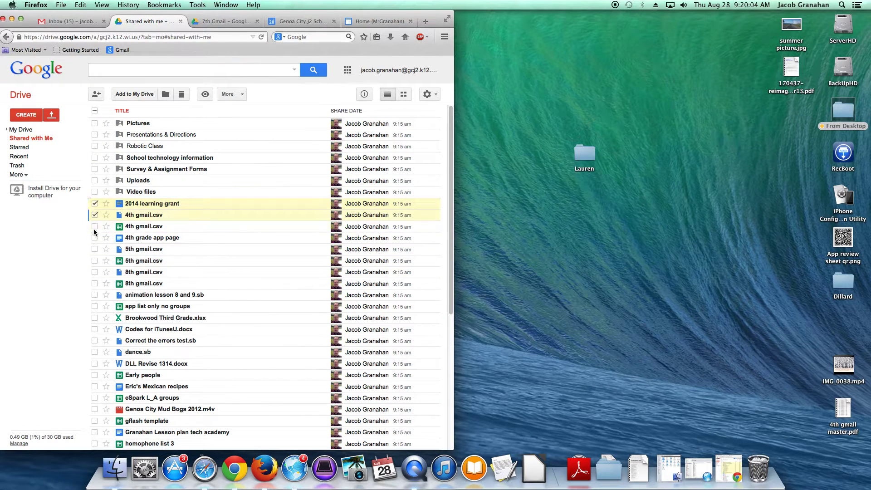
left_click(94, 238)
left_click(94, 249)
left_click(94, 260)
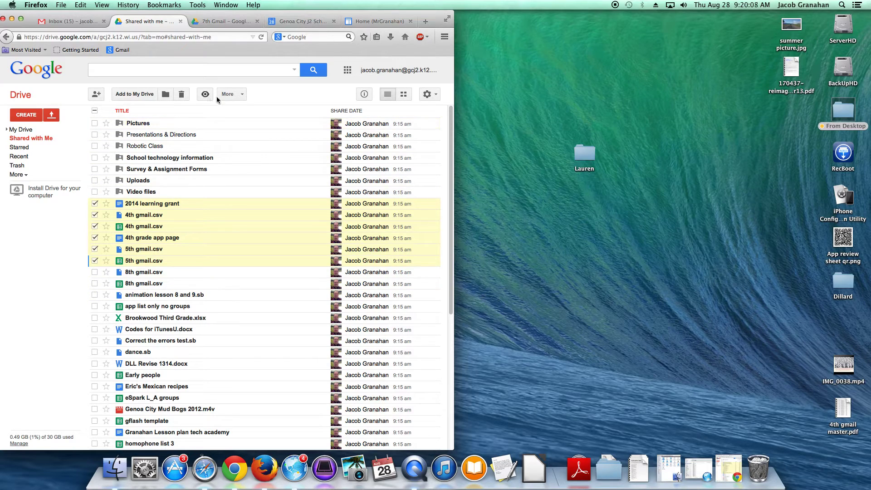
left_click(229, 95)
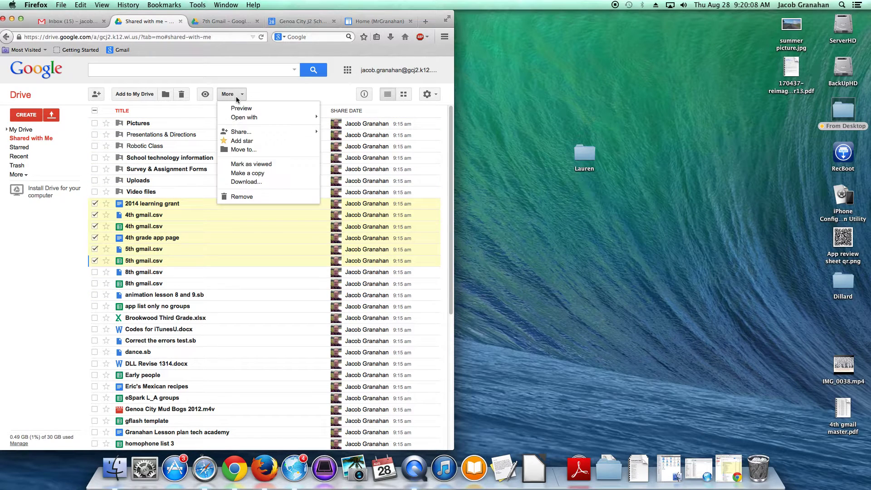
left_click(247, 173)
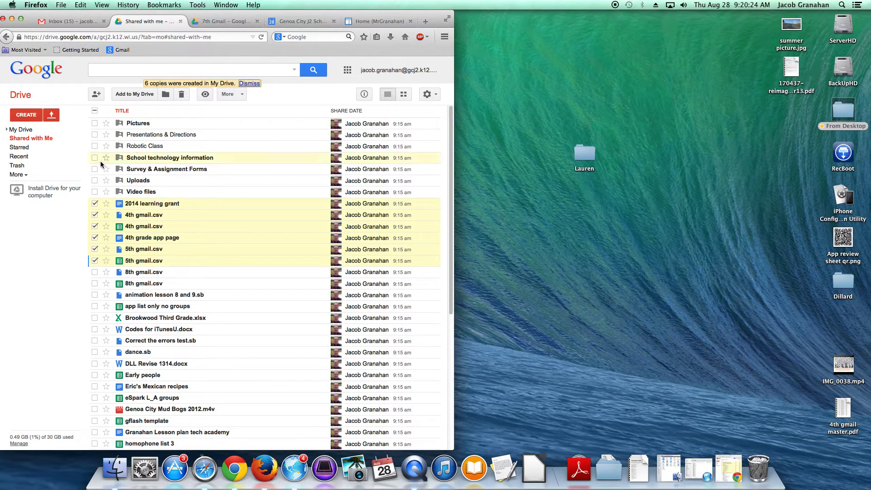
left_click(21, 130)
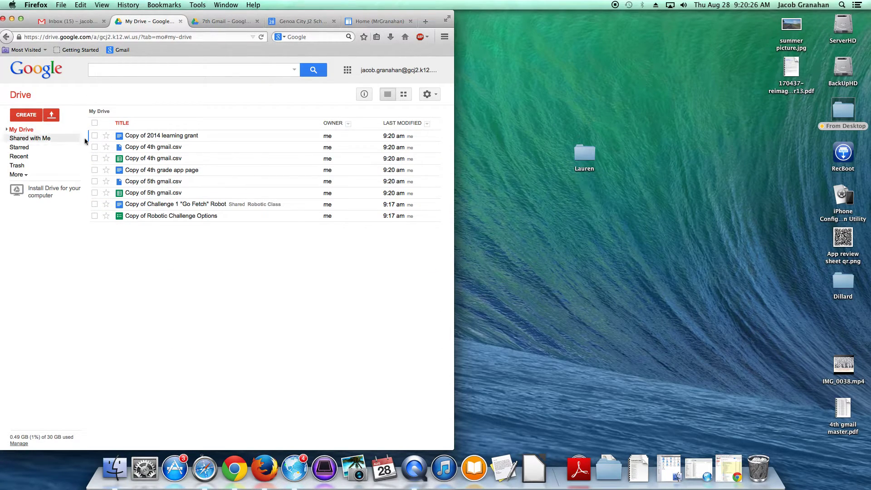
left_click(36, 138)
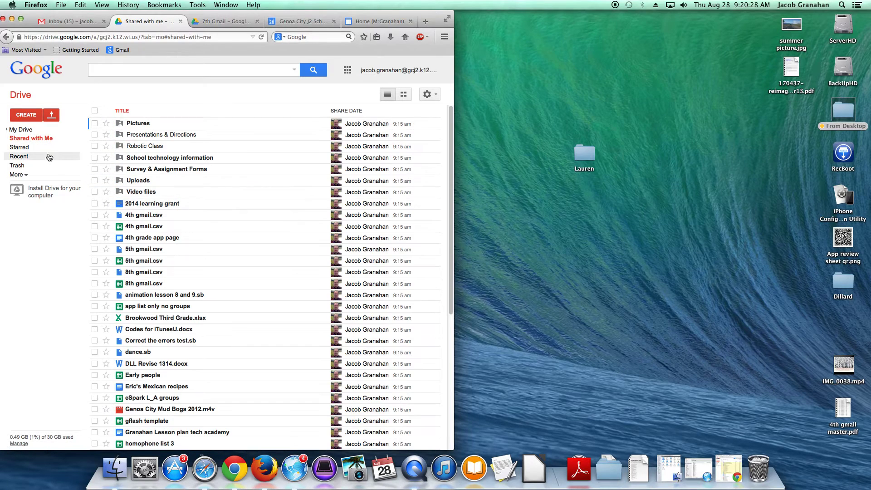
left_click(95, 215)
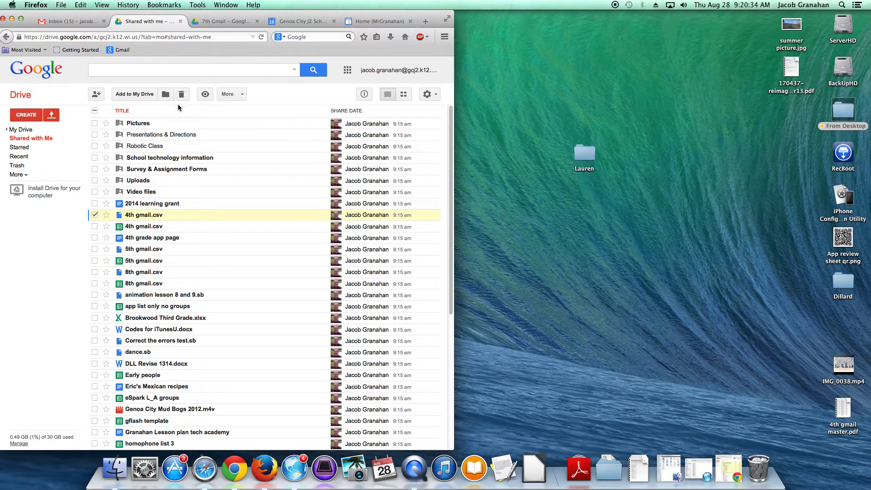
left_click(28, 129)
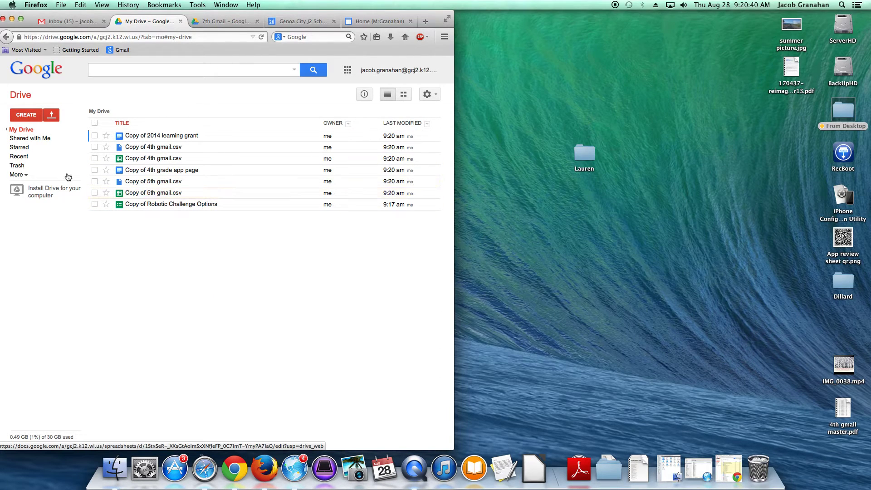
left_click(28, 139)
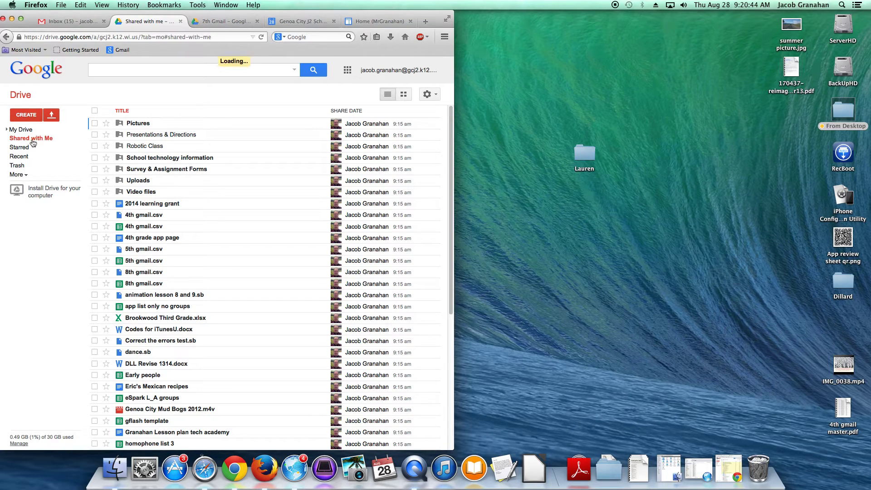
left_click(129, 149)
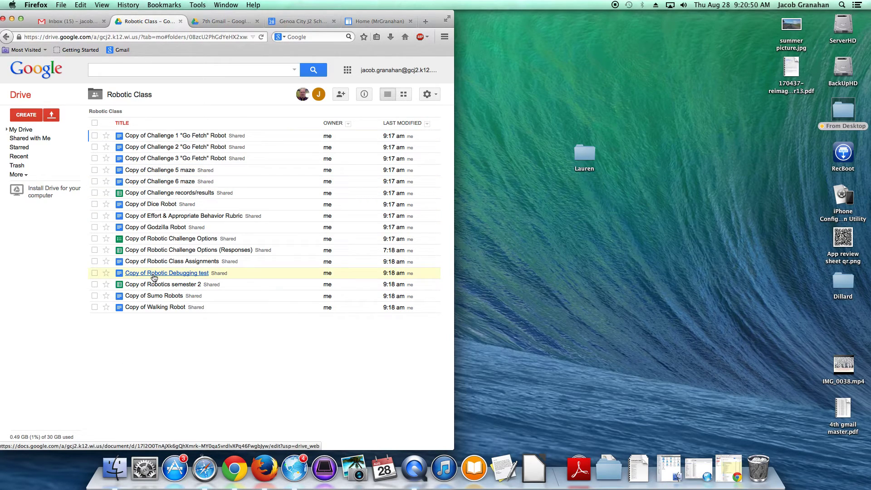
left_click(30, 138)
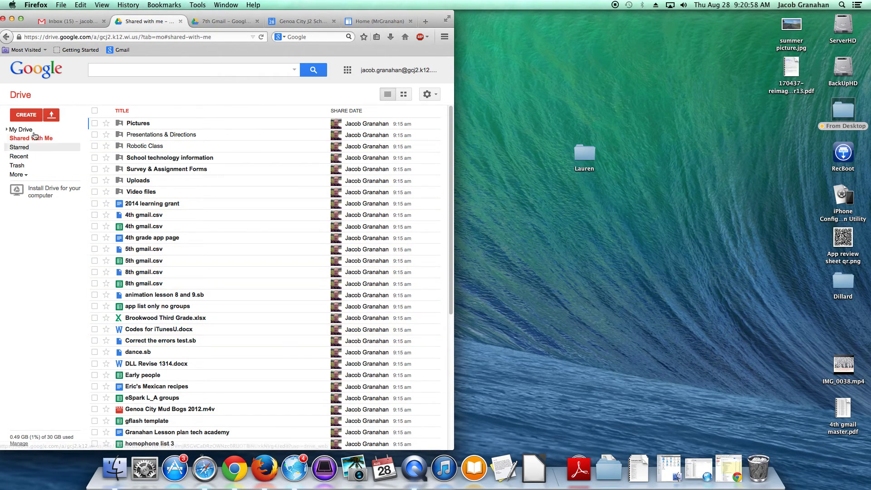
left_click(21, 129)
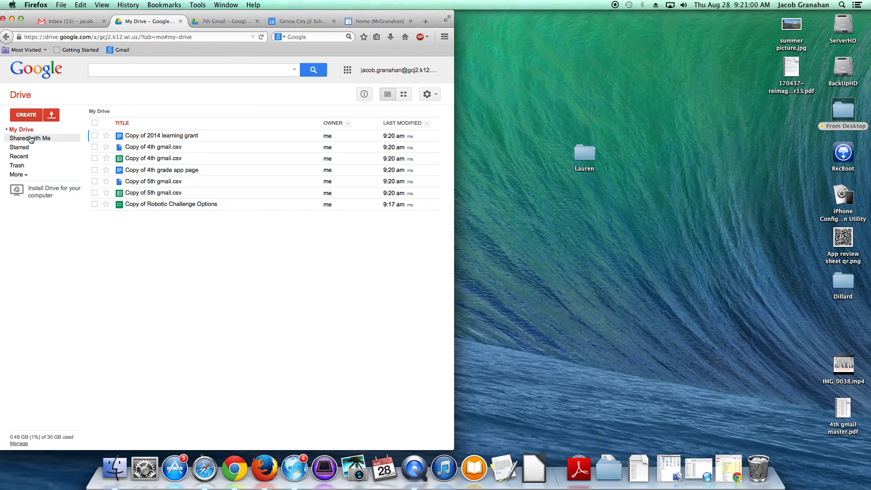